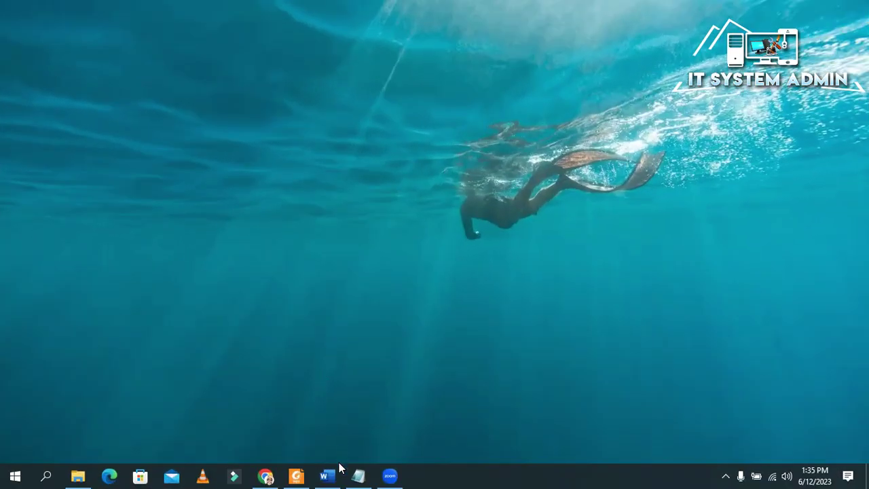
Bring up the Word 2 JPG.docx letter and replace its large heading name with IT SYSTEM ADMIN
click(328, 475)
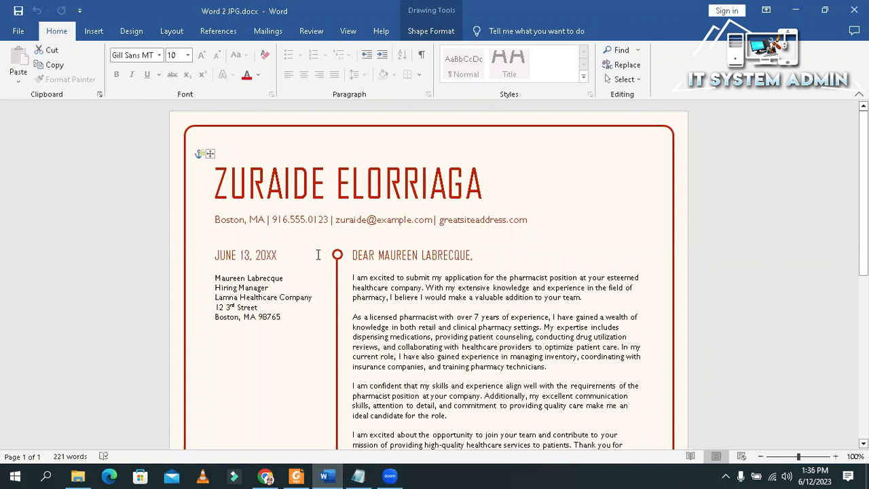
scroll(365, 282, down, 8)
scroll(364, 284, up, 8)
triple_click(481, 181)
key(Delete)
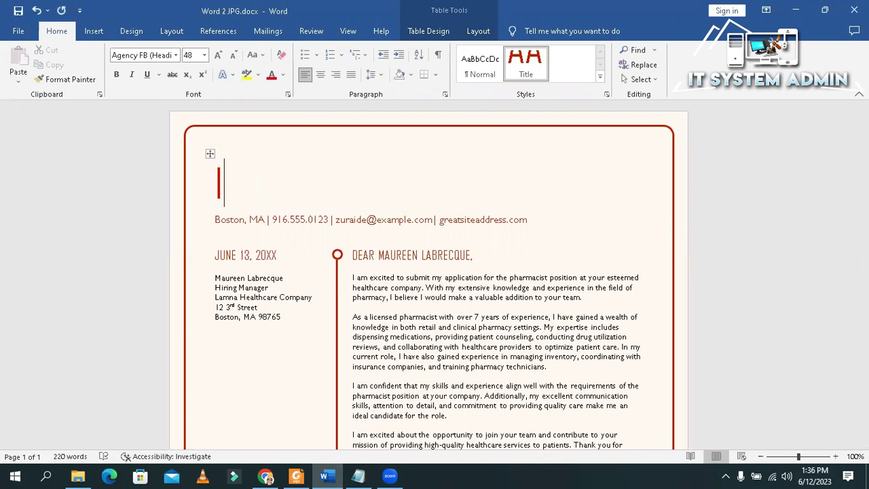
text(IT S)
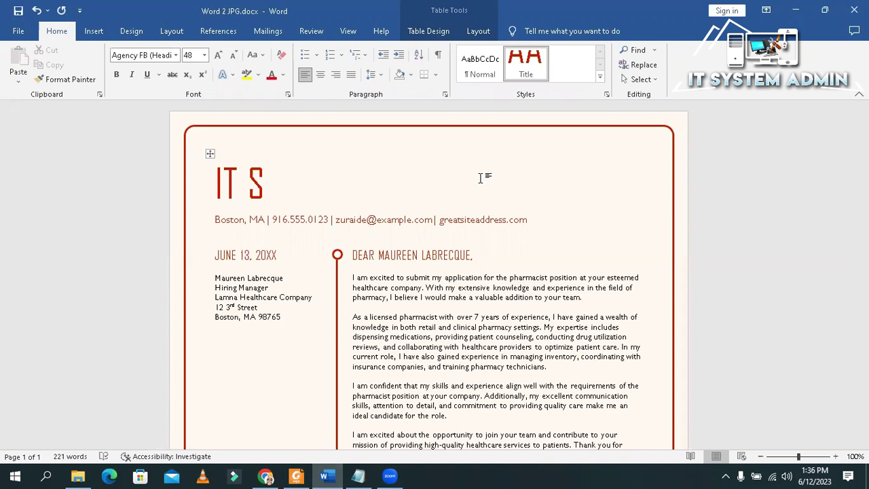
text(YSTE)
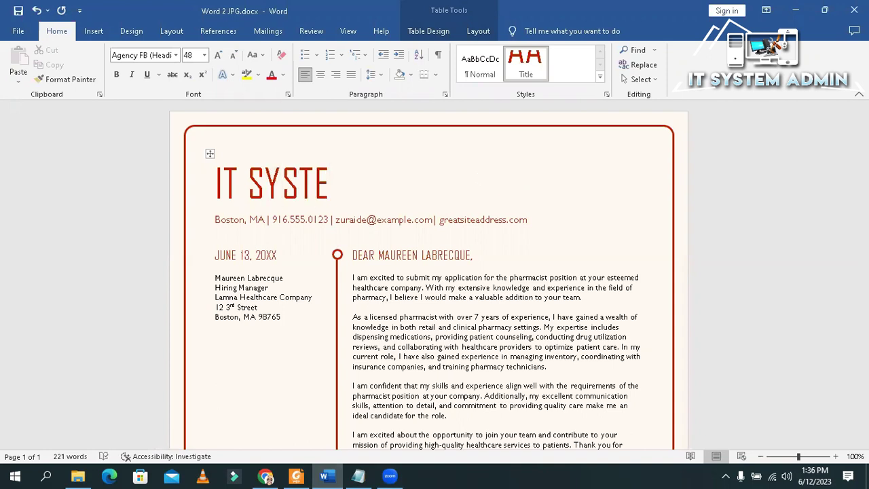
text(M ADMIN)
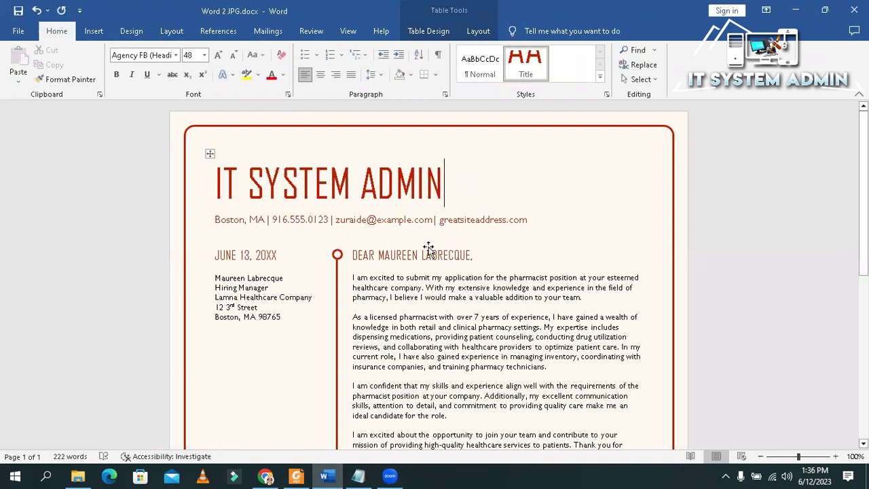
Select the entire contents of the letter and copy them to the clipboard
triple_click(476, 255)
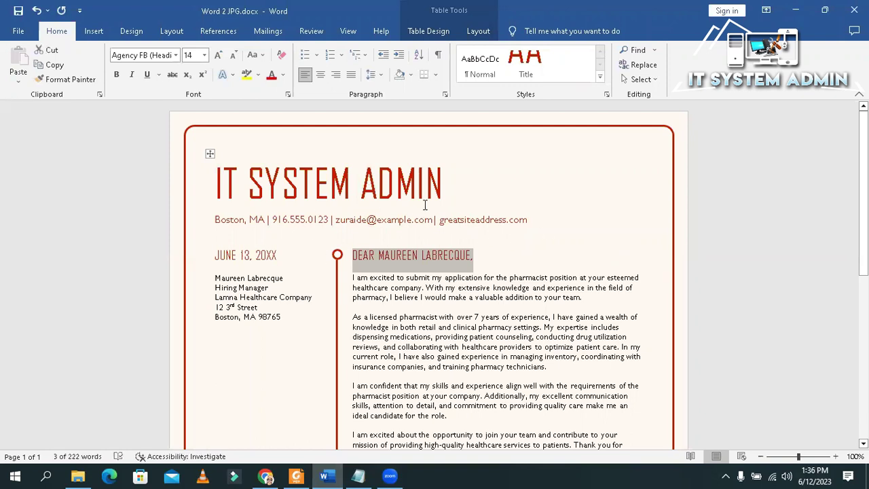
drag(466, 305, 502, 441)
scroll(556, 176, up, 3)
click(556, 177)
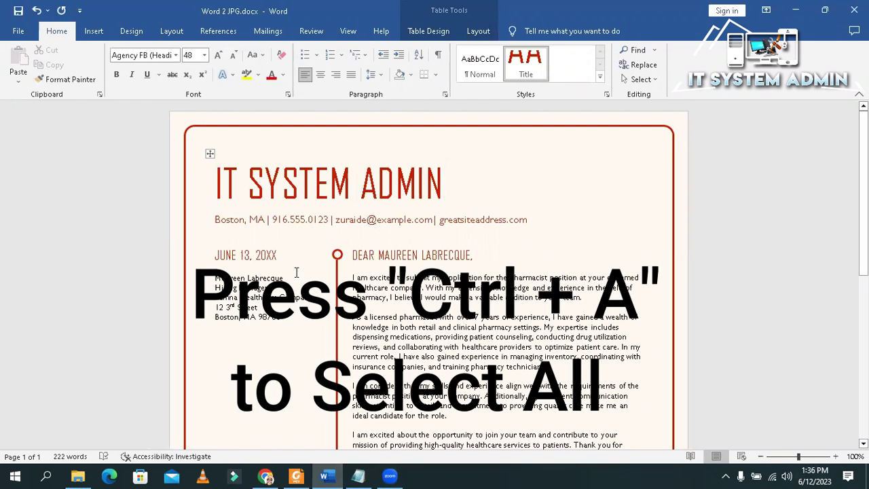
key(ctrl+a)
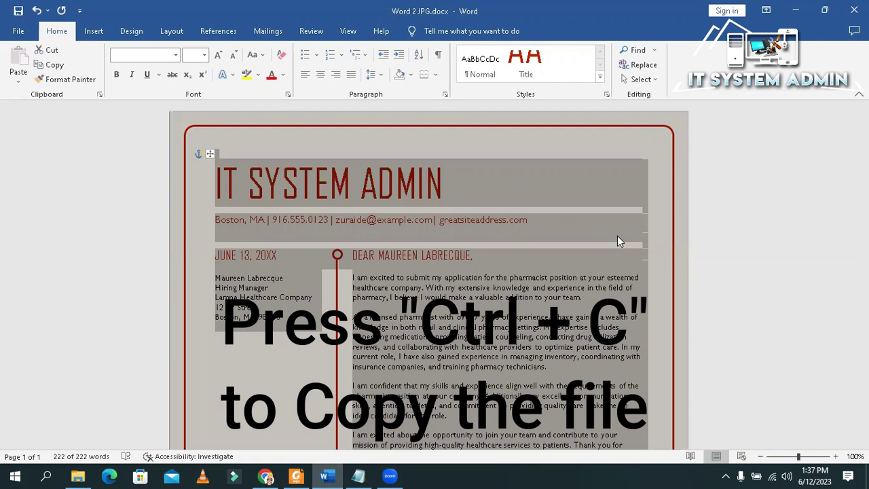
key(ctrl+c)
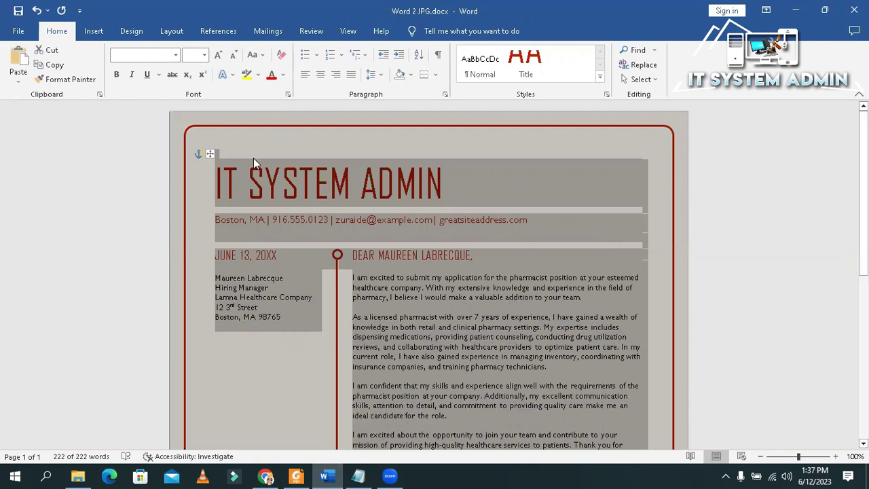
Replace the selected letter contents with the copied version, using Paste Special as Picture (Enhanced Metafile)
click(20, 86)
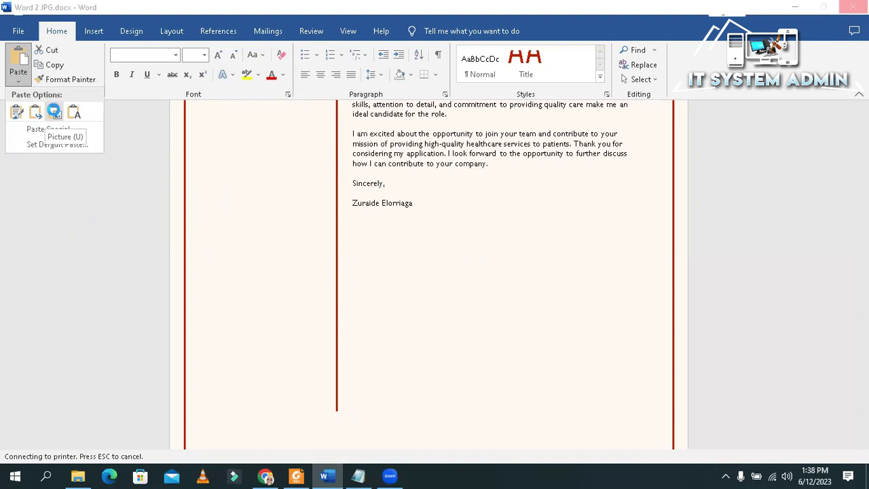
click(56, 112)
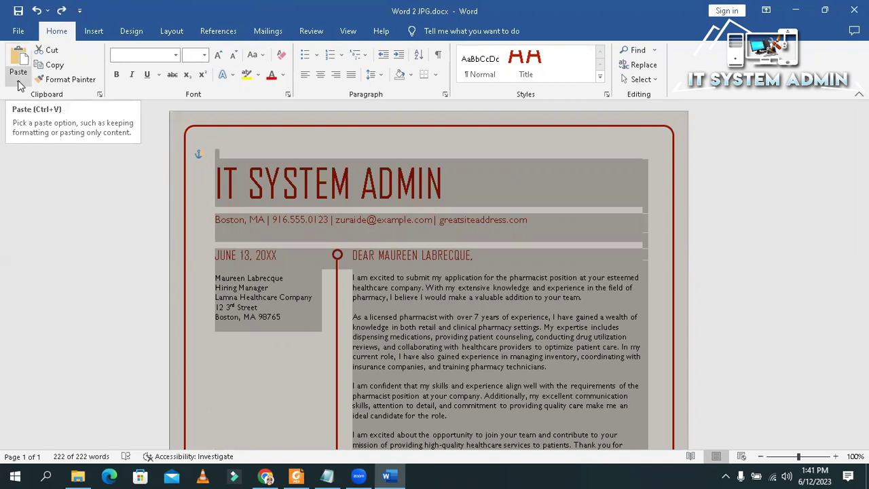
click(18, 85)
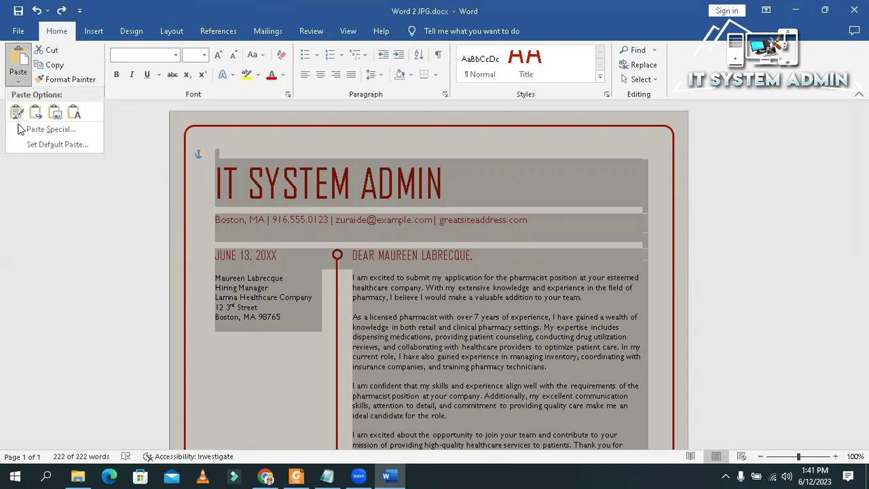
click(58, 130)
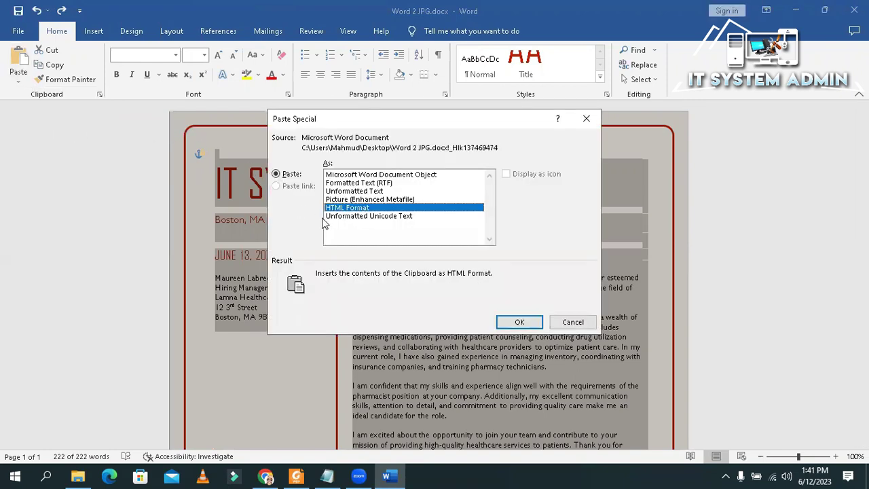
click(347, 201)
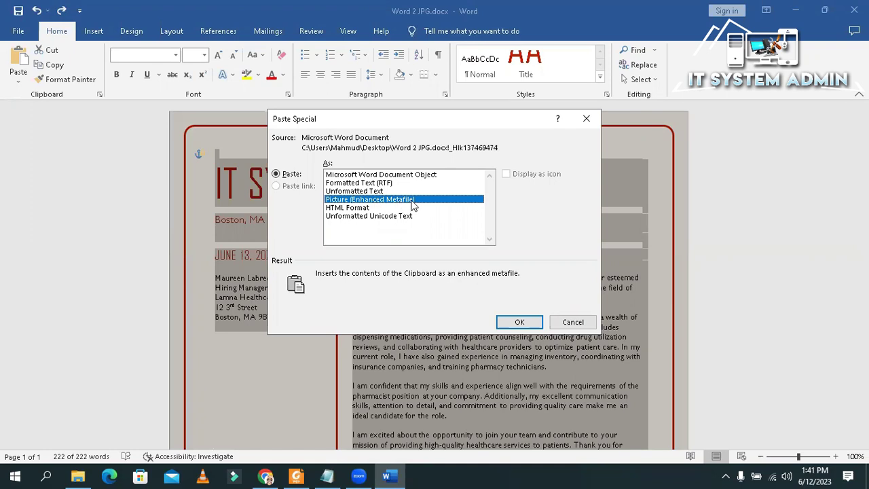
click(518, 322)
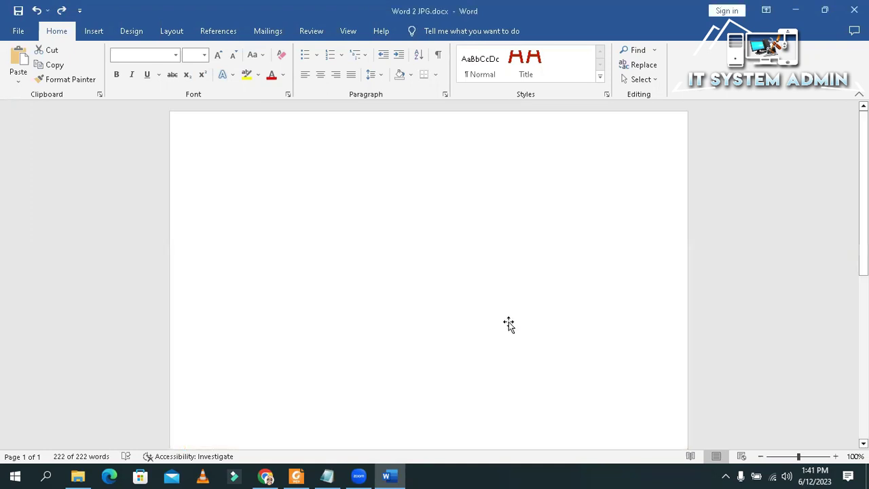
Start saving the pasted letter picture as a file, with the file type JPEG File Interchange Format (*.jpg)
scroll(502, 238, up, 4)
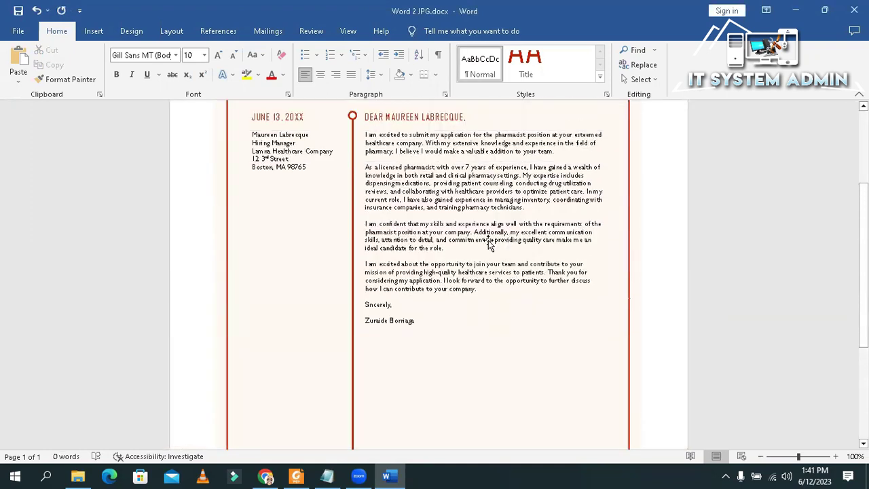
click(450, 213)
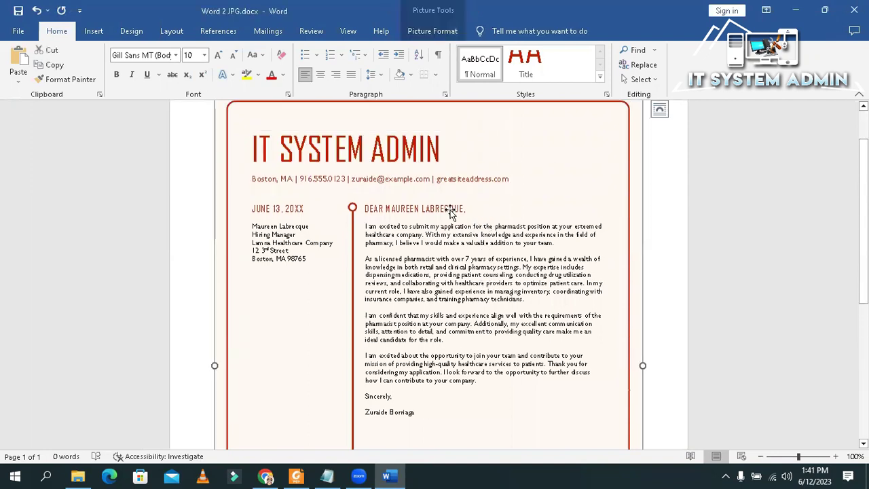
scroll(474, 215, up, 2)
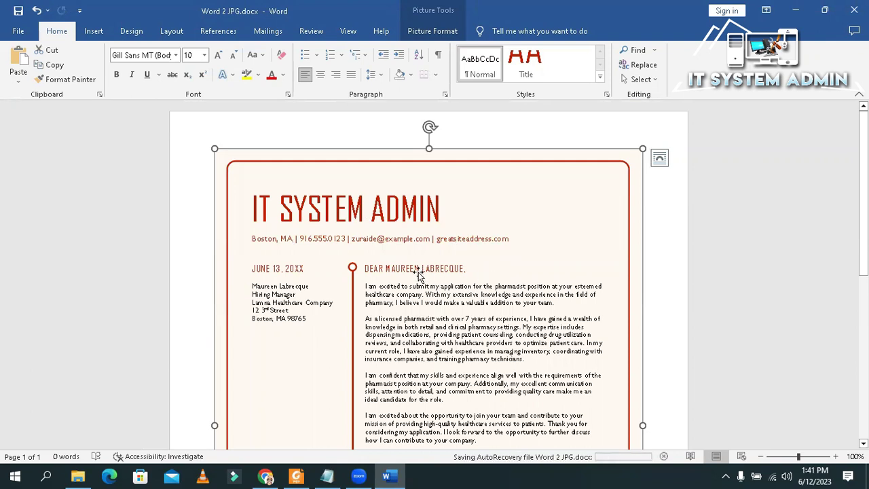
right_click(477, 199)
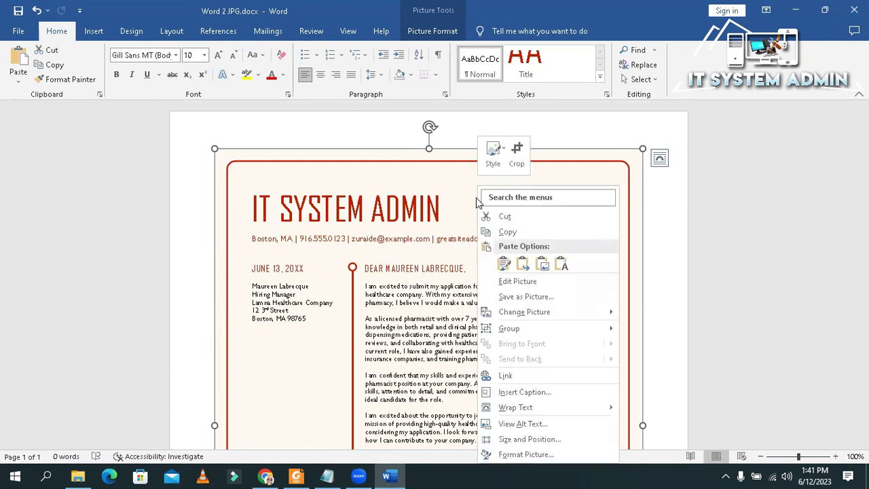
click(515, 294)
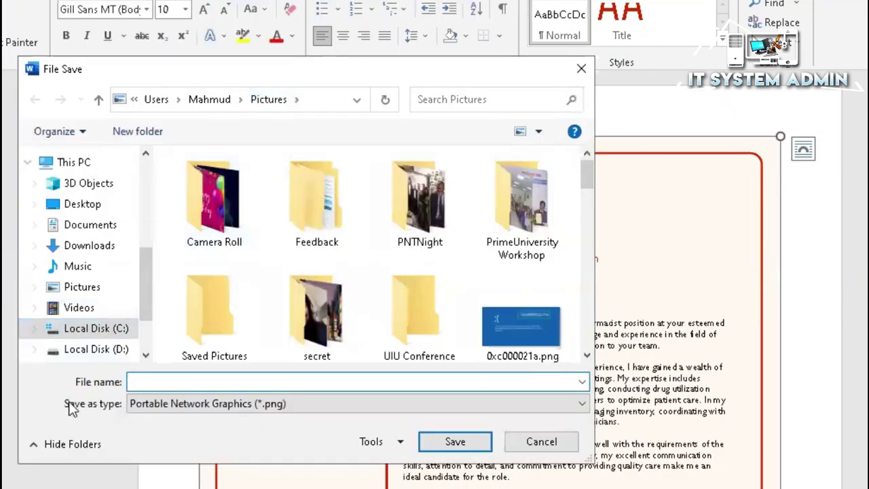
click(214, 408)
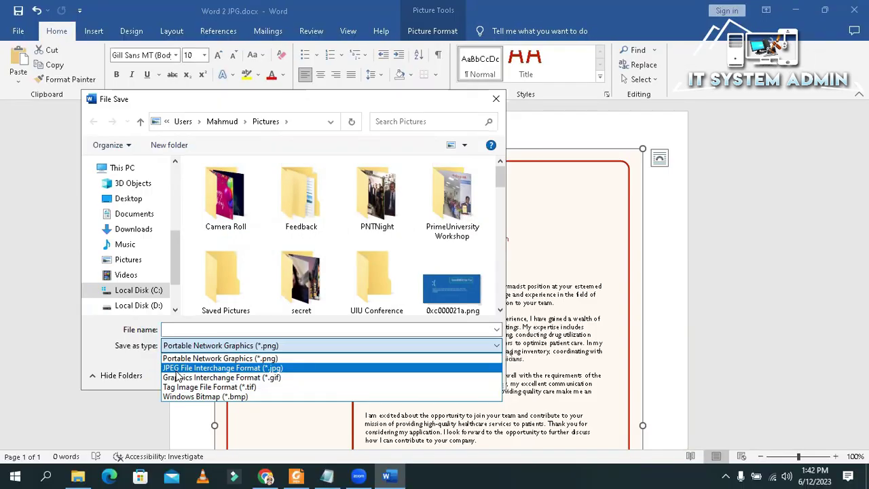
click(252, 367)
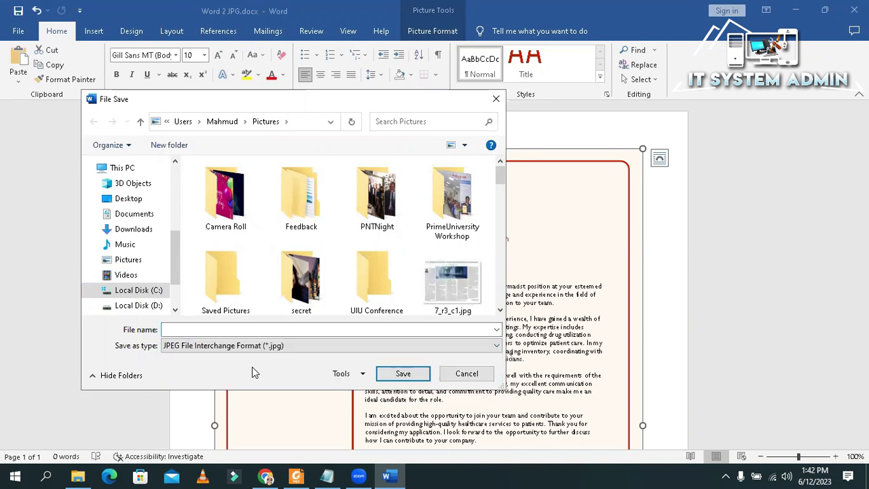
Name the picture file MyImage.jpg and save it in the Pictures folder
click(184, 328)
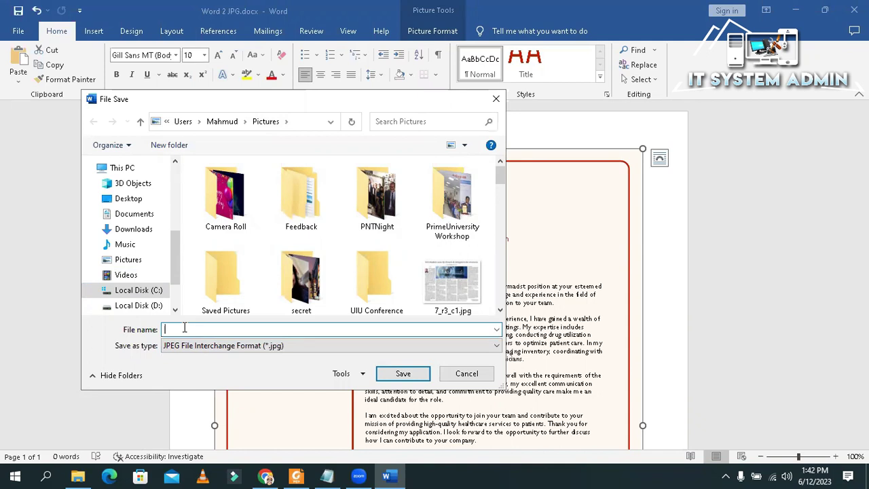
text(My)
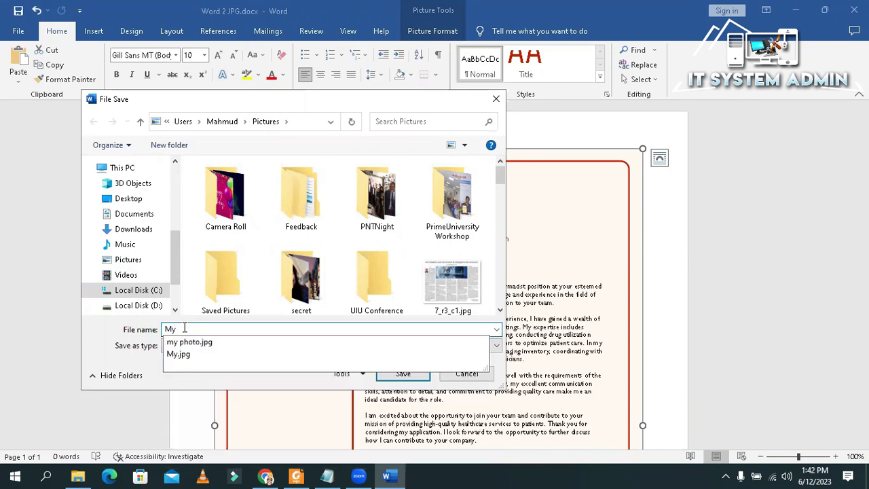
text(I)
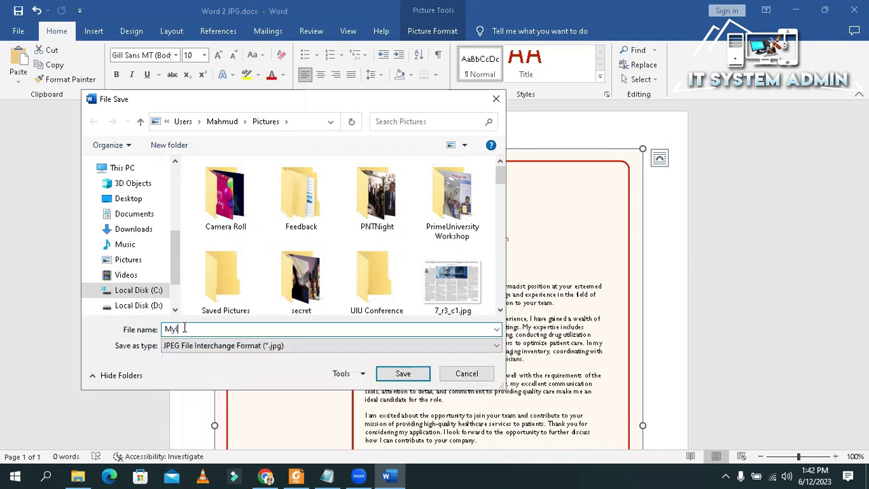
text(mage.jpg)
click(400, 375)
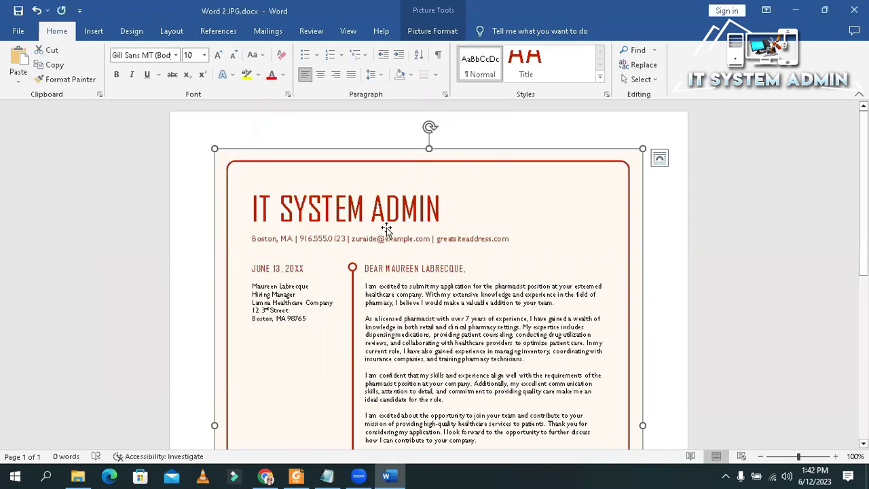
Minimize Word, switch to File Explorer and locate MyImage.jpg in the Pictures folder
scroll(386, 228, down, 10)
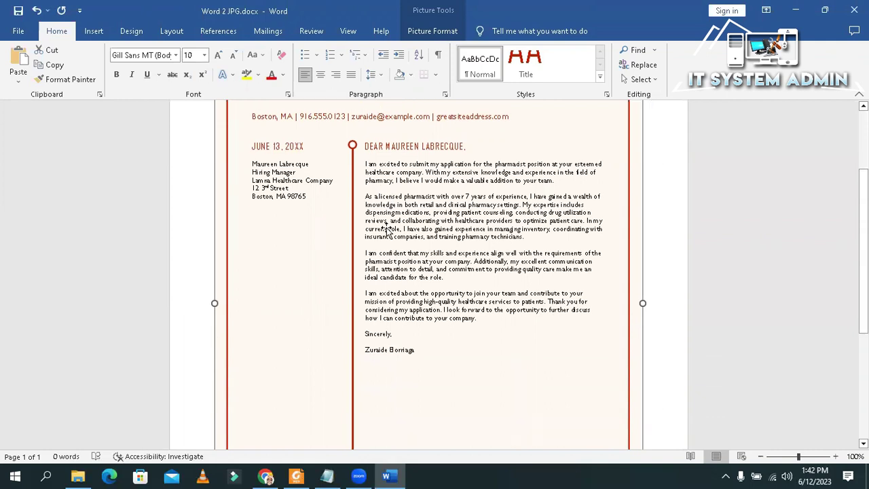
scroll(385, 228, up, 10)
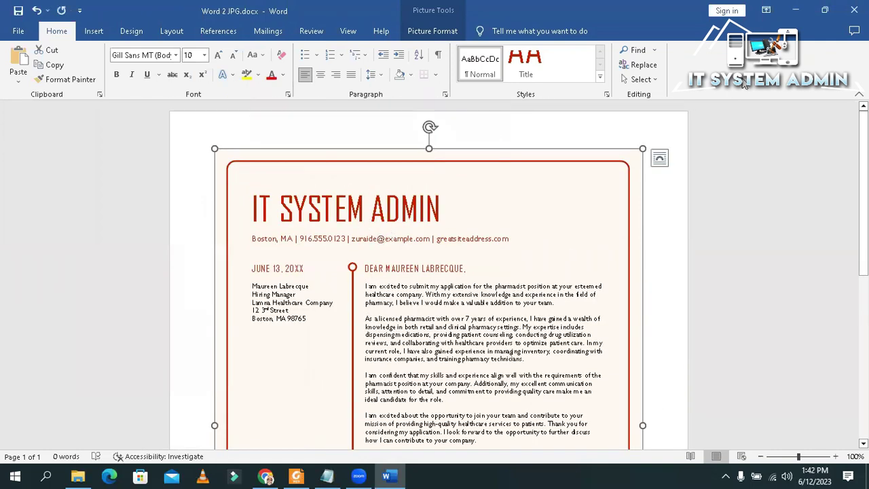
click(796, 14)
click(796, 14)
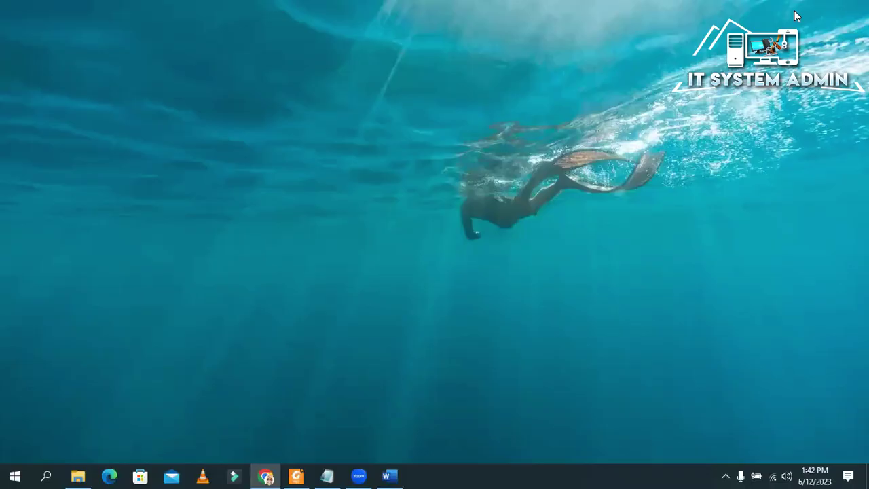
click(77, 475)
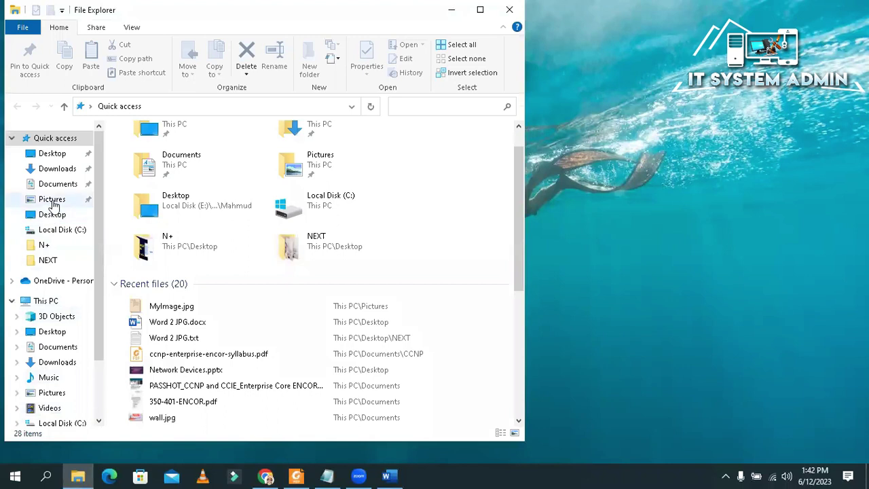
click(51, 200)
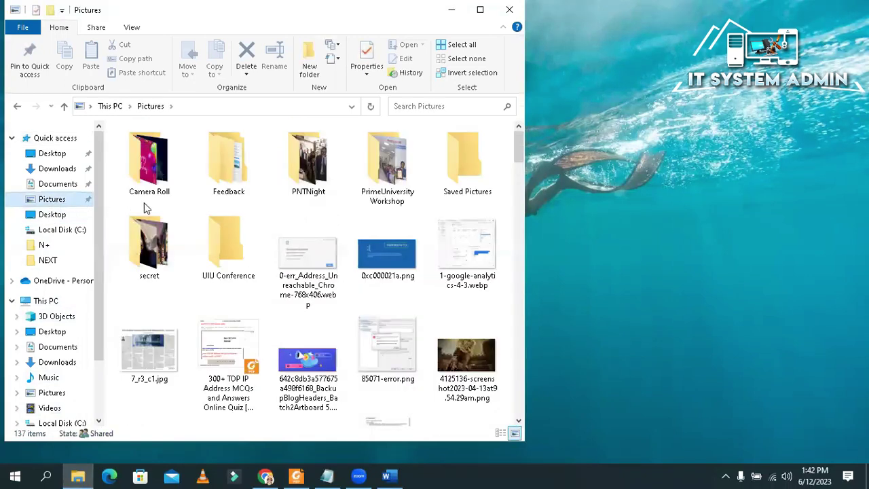
scroll(380, 227, down, 5)
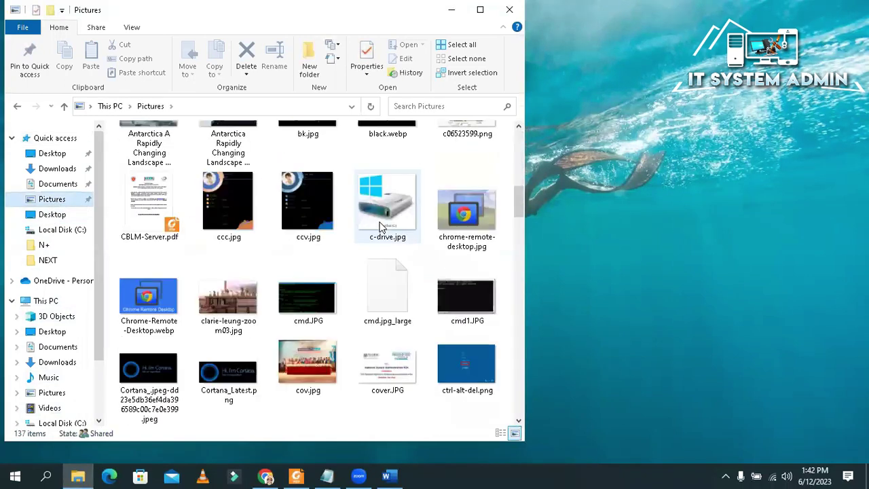
scroll(381, 227, down, 5)
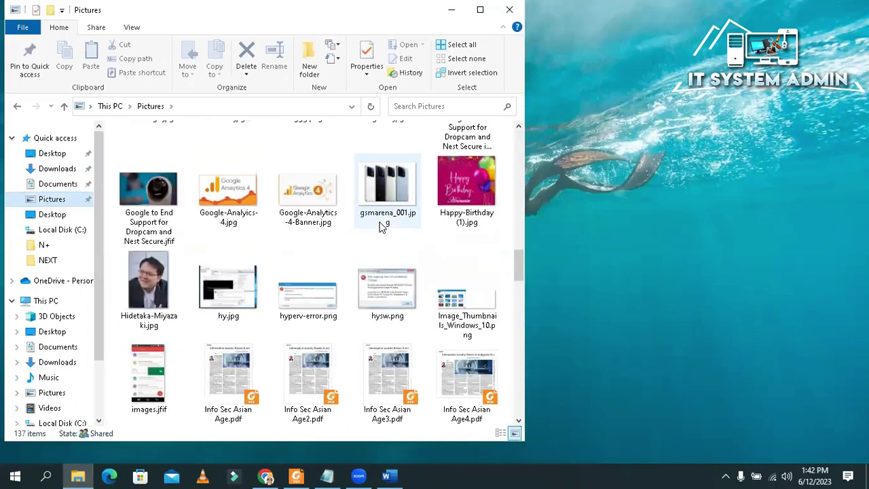
scroll(380, 227, down, 3)
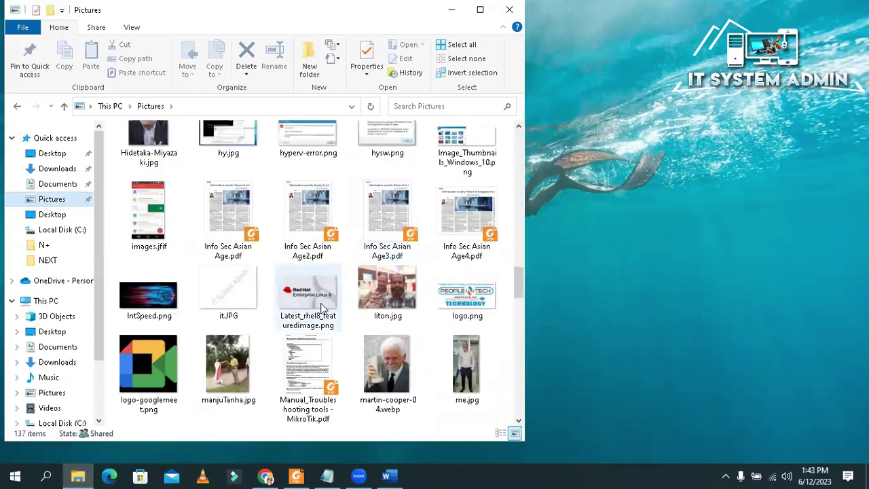
scroll(323, 308, down, 5)
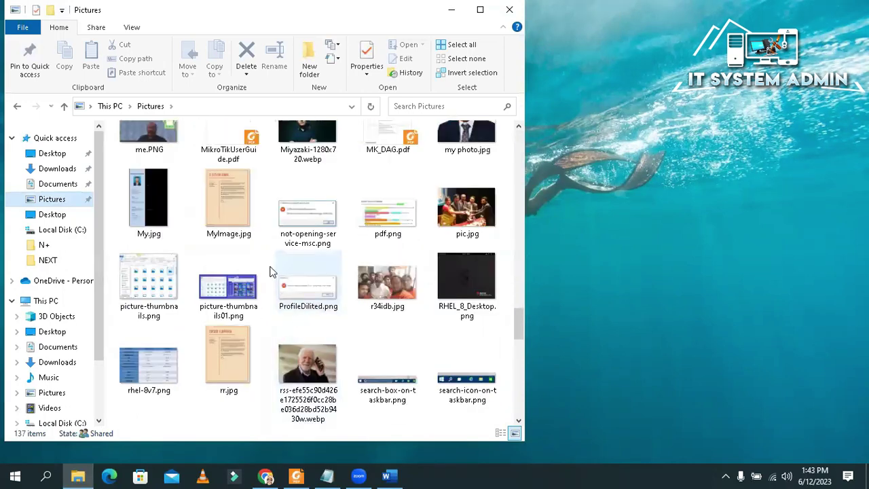
Open MyImage.jpg from the Pictures folder to view the saved letter image, and close the image viewer
click(228, 203)
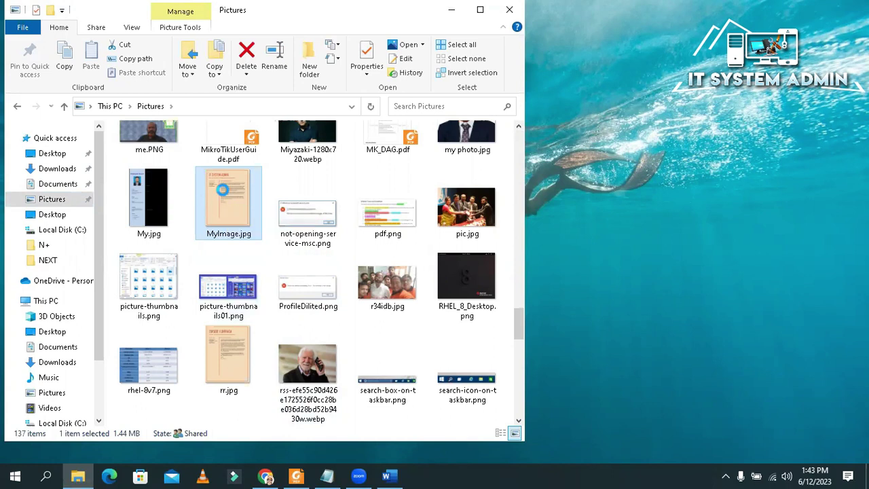
right_click(224, 193)
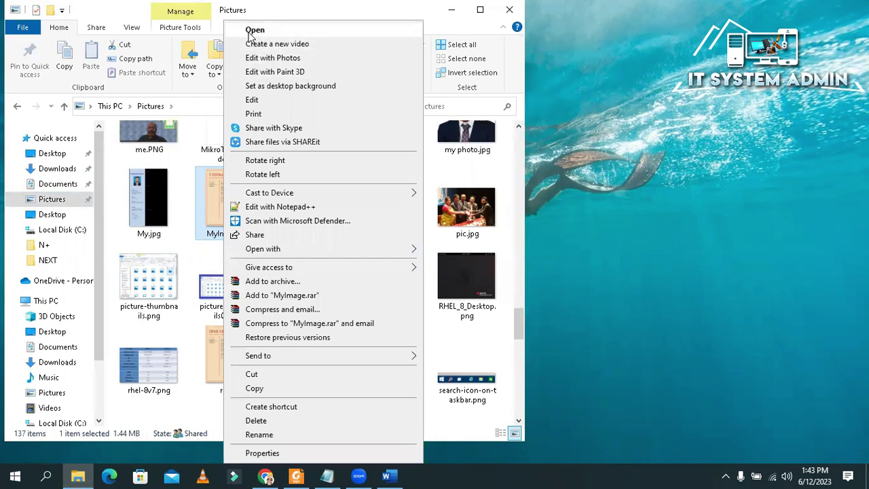
click(284, 32)
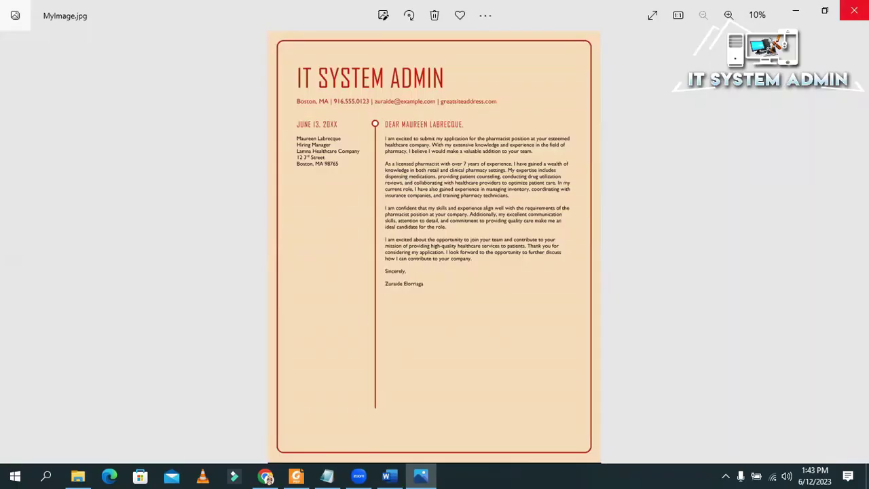
click(854, 10)
Open the properties of MyImage.jpg and check its file type by highlighting the Type of file entry
right_click(303, 233)
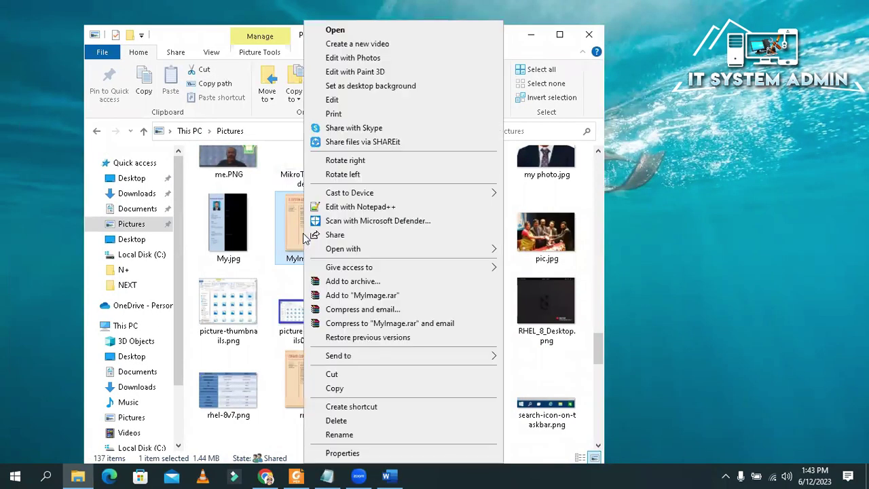
click(340, 453)
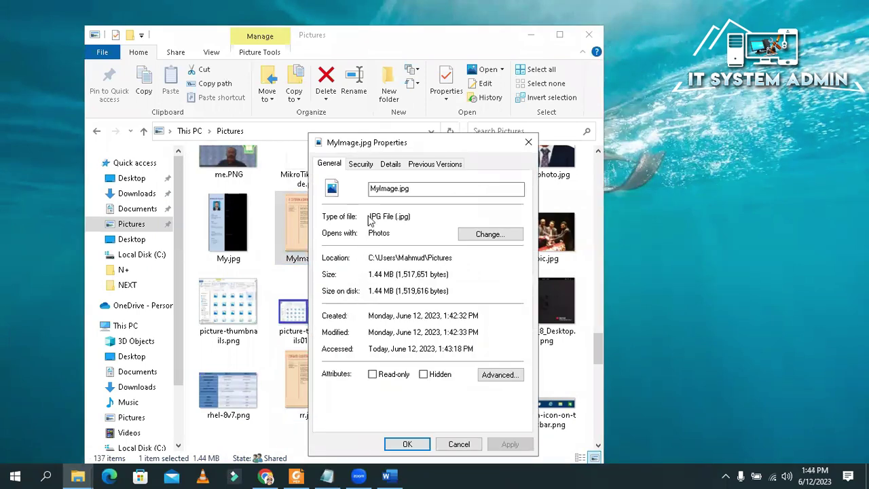
drag(369, 216, 417, 221)
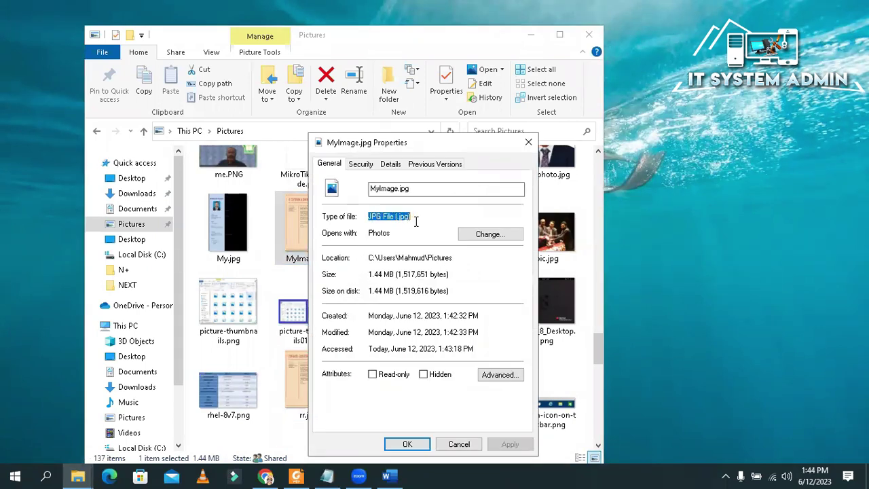